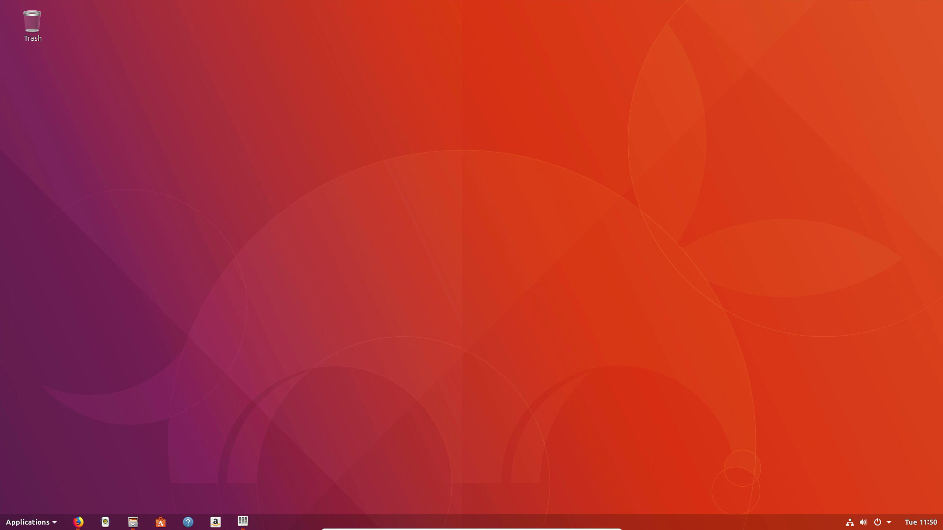
Look over the applications menu and the Downloads folder window, then close both.
click(38, 524)
click(39, 523)
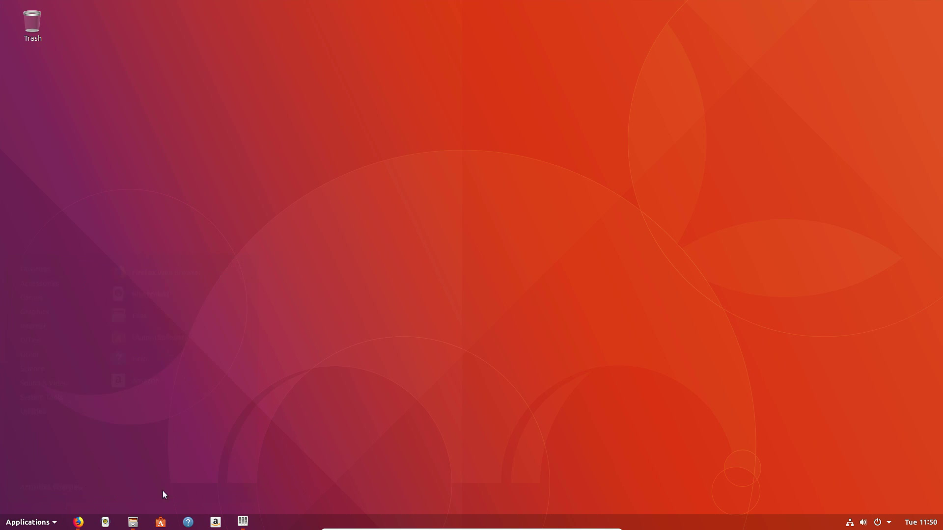
click(129, 524)
drag(312, 25, 445, 67)
click(602, 66)
click(28, 522)
click(544, 282)
Check the calendar and system menus, then view the Home folder maximized in Files and close it.
click(921, 522)
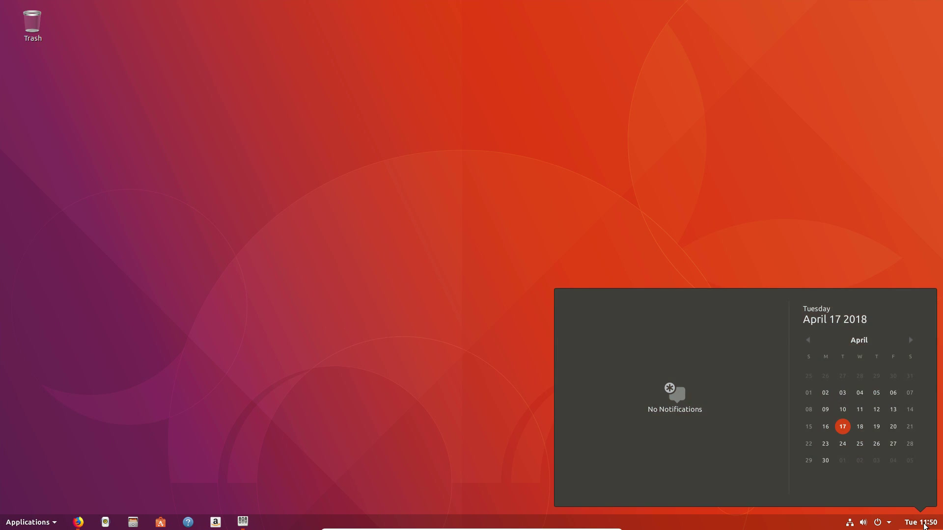
click(925, 525)
click(889, 522)
click(605, 467)
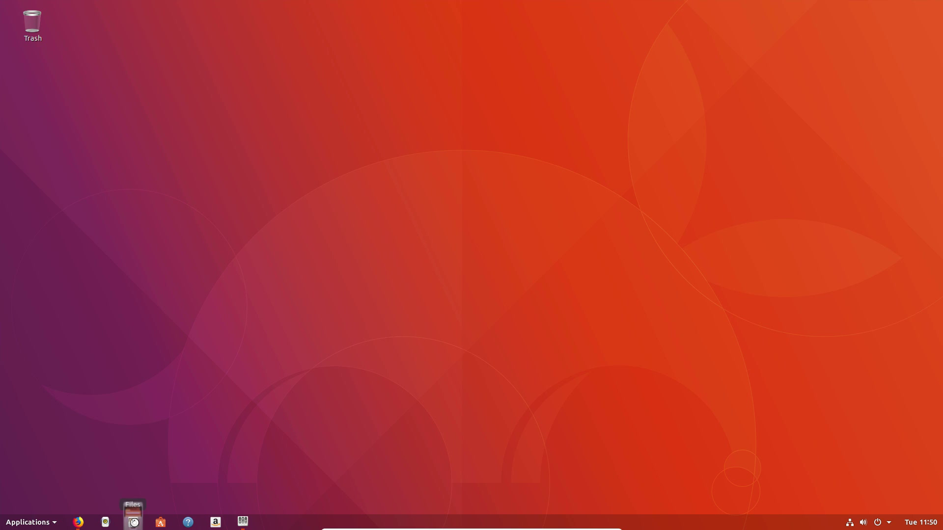
click(133, 522)
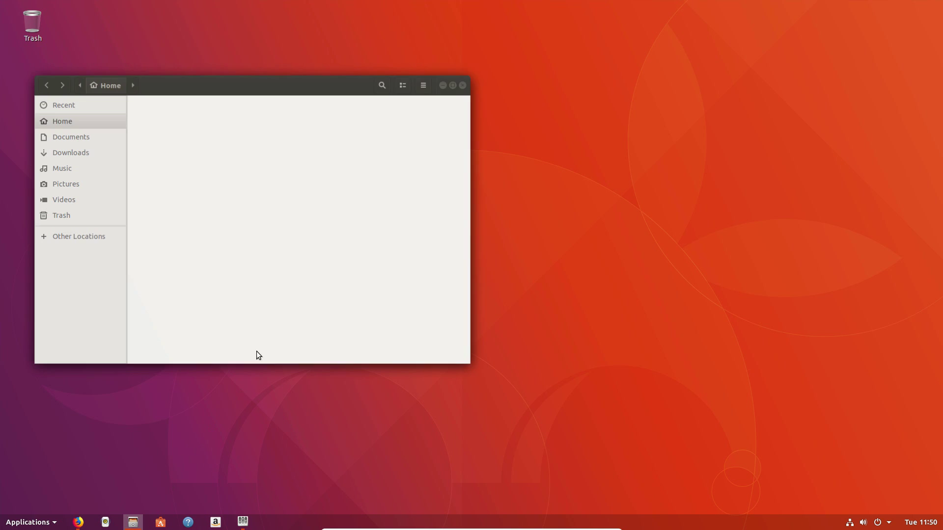
click(452, 85)
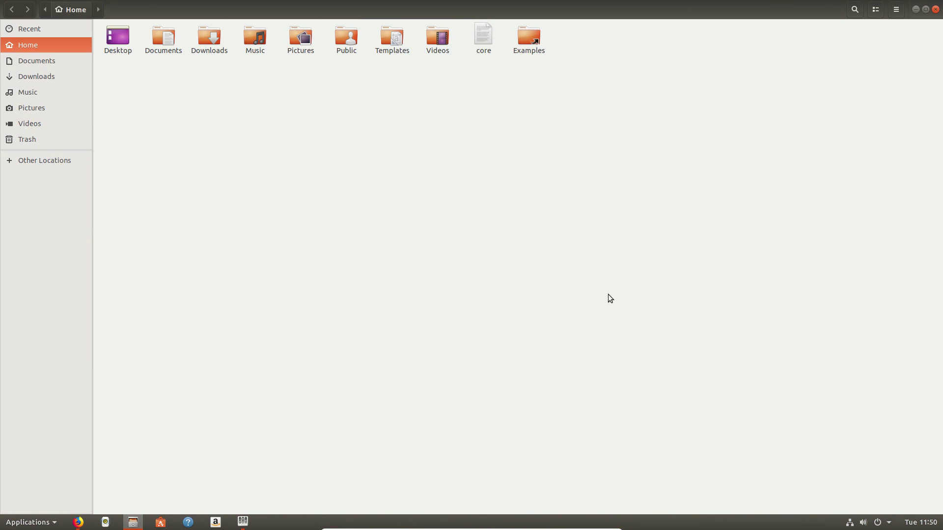
click(915, 9)
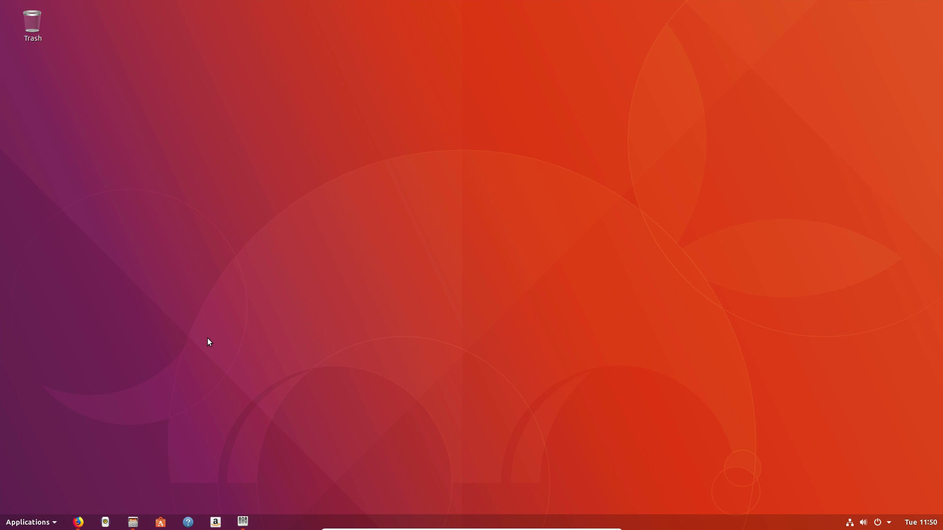
Launch Terminal from the Utilities section of the Applications menu.
key(super)
key(super)
click(30, 522)
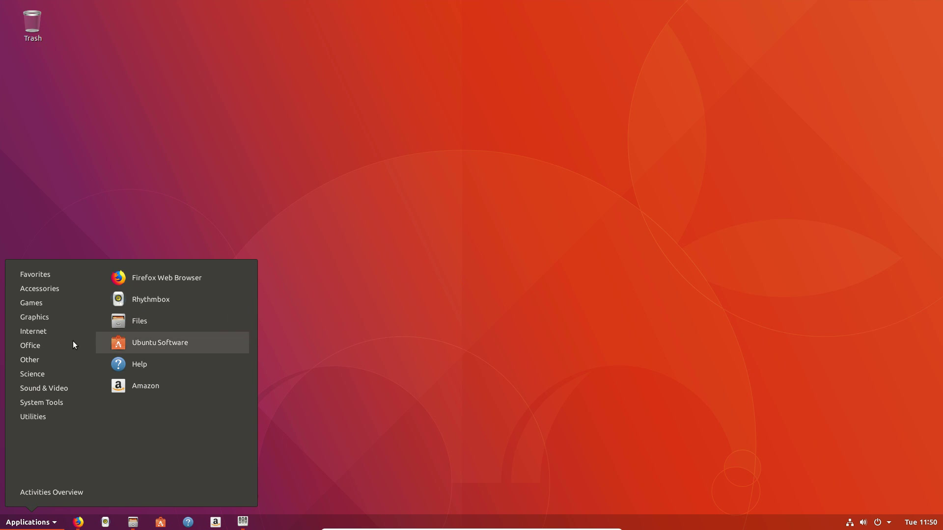
mouse_move(30, 346)
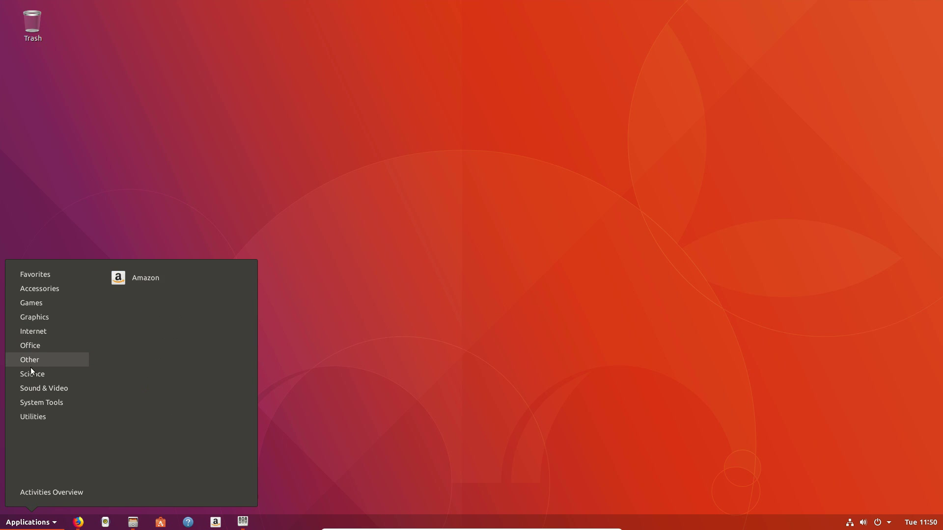
mouse_move(31, 417)
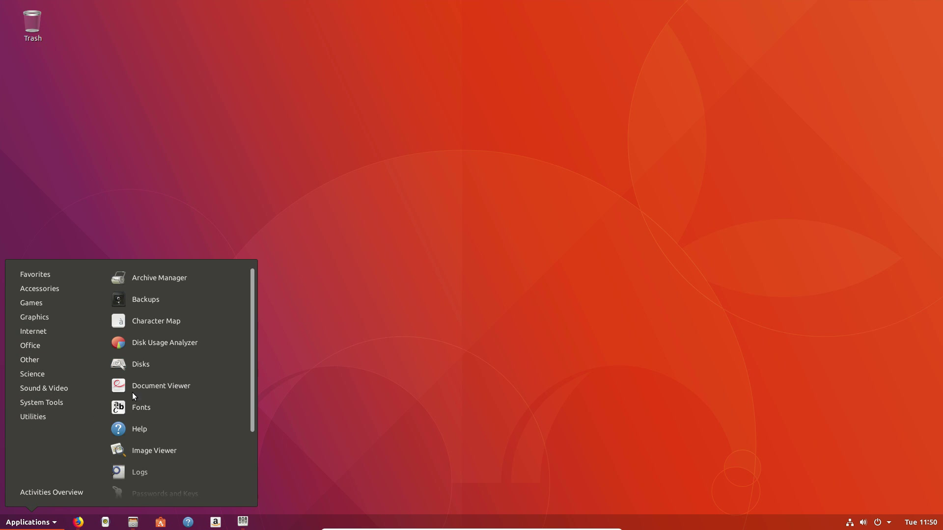
scroll(170, 400, down, 3)
click(157, 465)
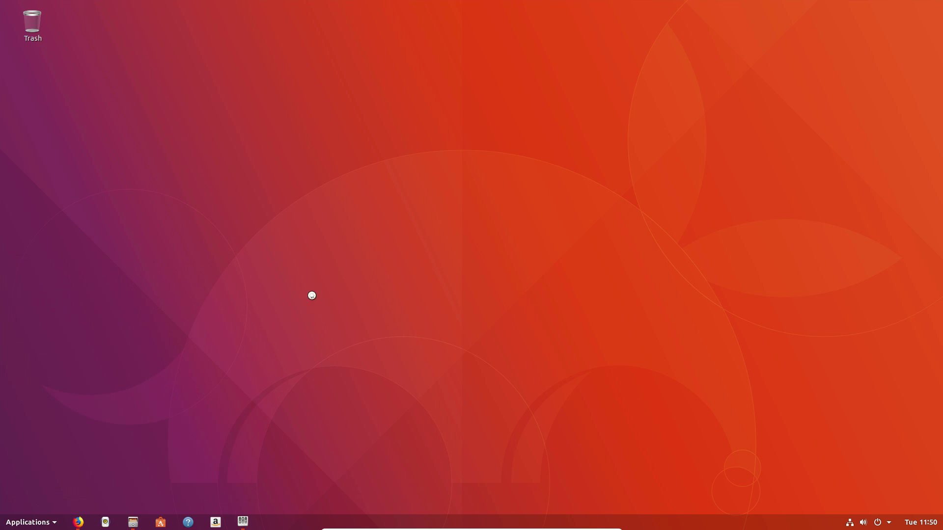
Run 'dconf reset -f /' in the centred Terminal and check the restart notice in notifications.
drag(270, 18, 412, 176)
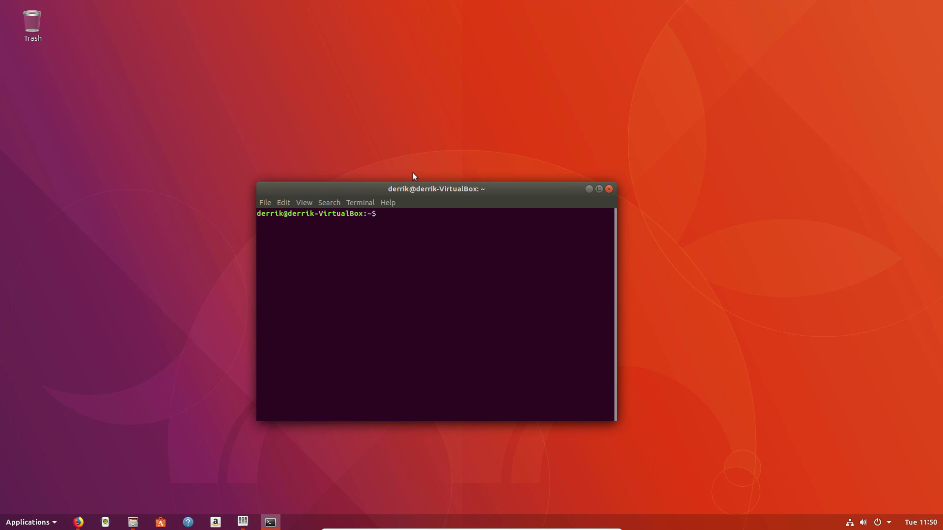
text(dconf reset -f /)
key(Return)
key(Return)
key(Return)
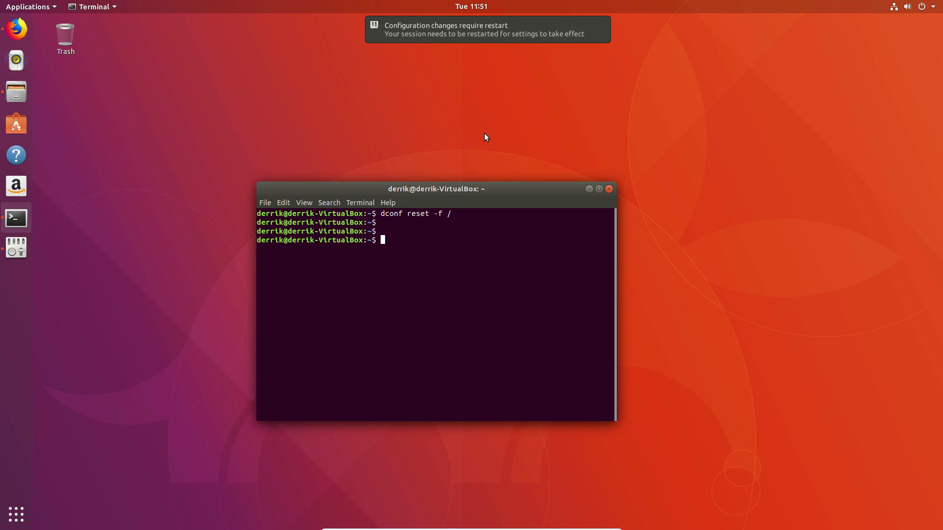
click(484, 6)
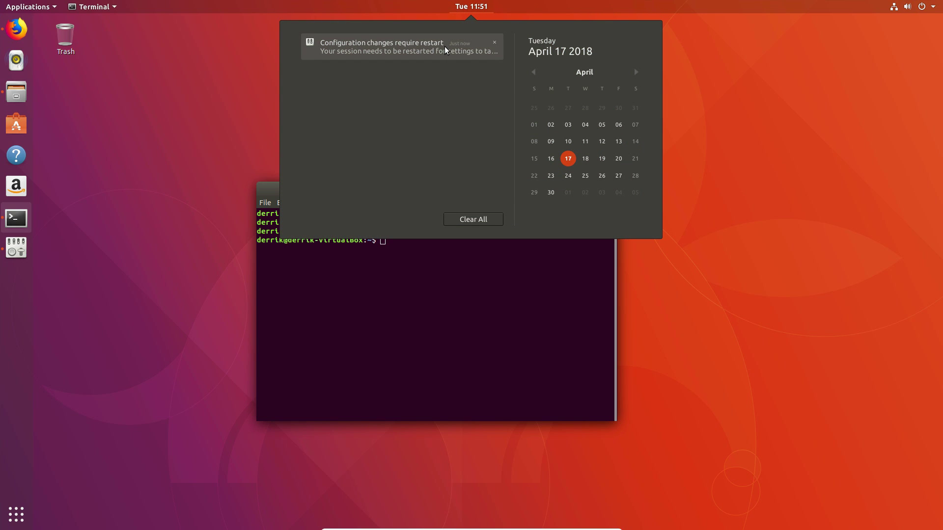
click(472, 6)
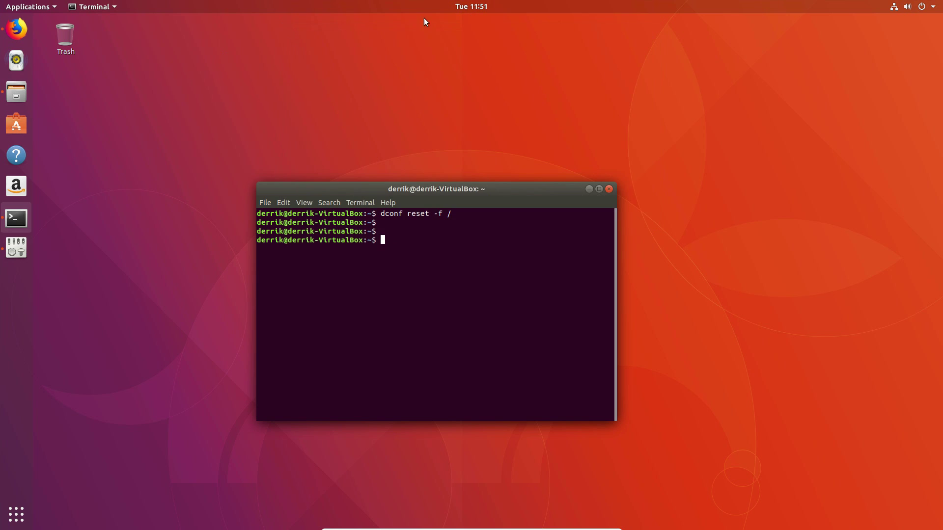
Minimize Terminal, start Install Ubuntu, and enable update downloads and third-party software.
click(587, 188)
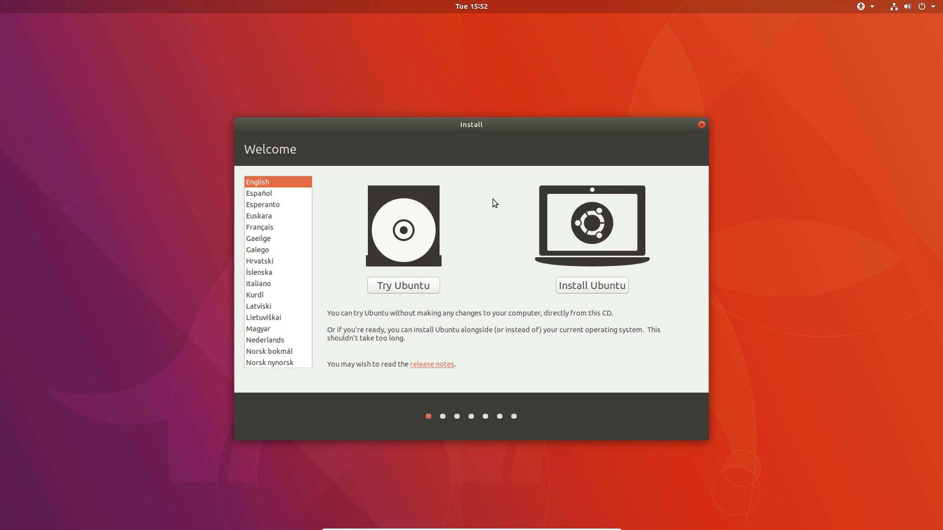
click(578, 289)
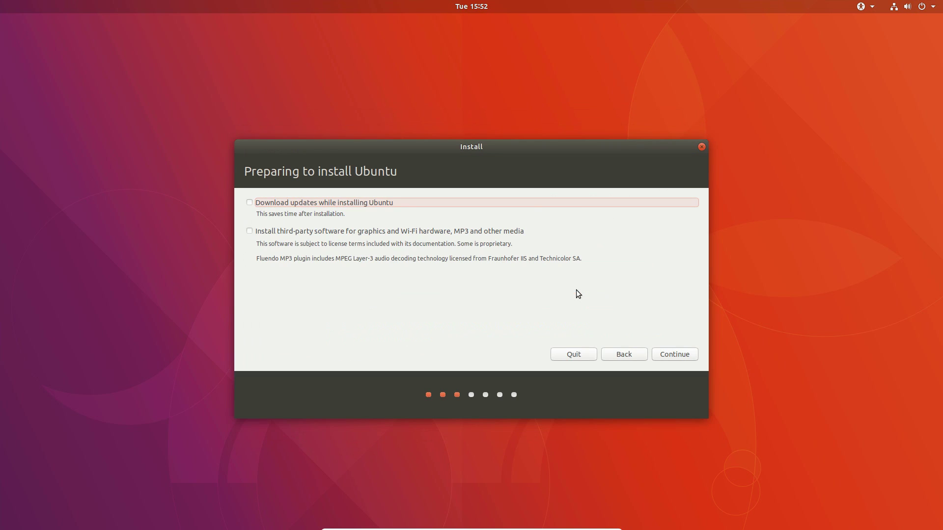
click(264, 204)
click(273, 230)
click(668, 355)
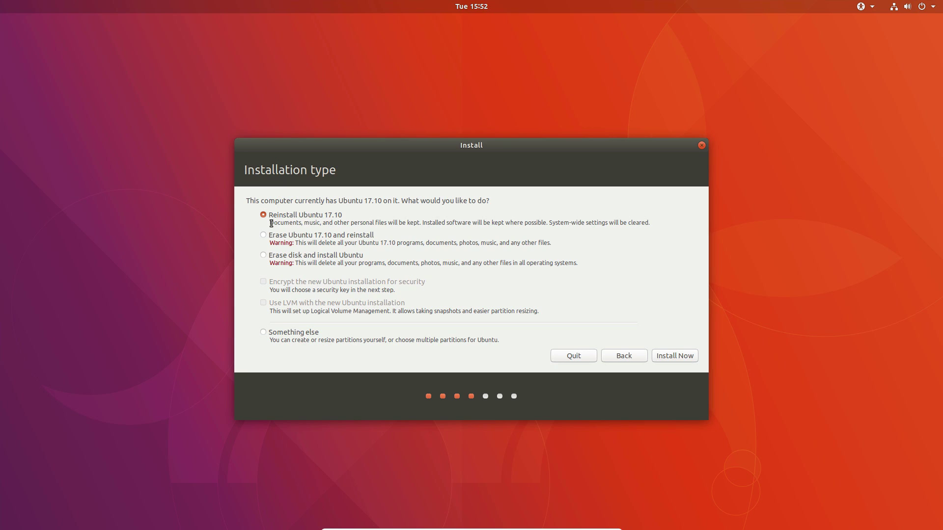
Compare the Erase and Reinstall options, select Reinstall Ubuntu 17.10, and choose Install Now.
drag(271, 223, 653, 221)
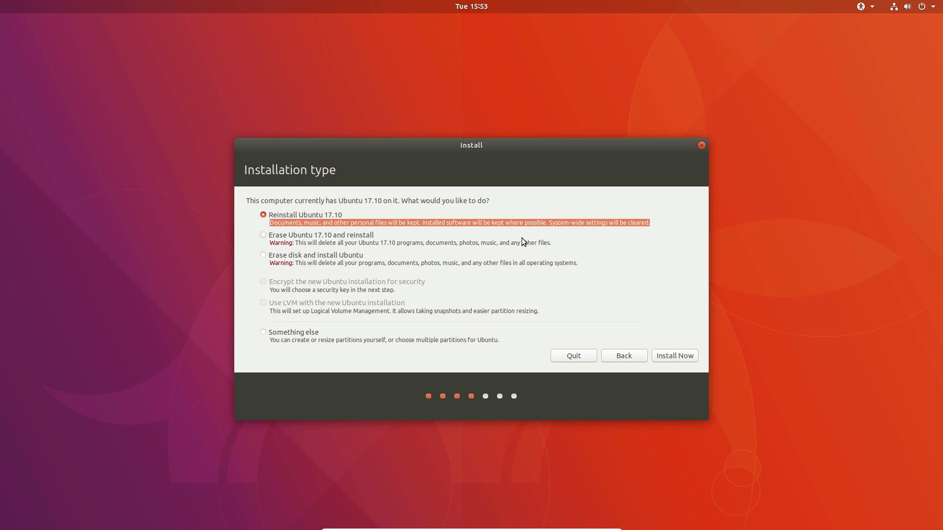
click(636, 234)
click(650, 222)
drag(549, 222, 662, 222)
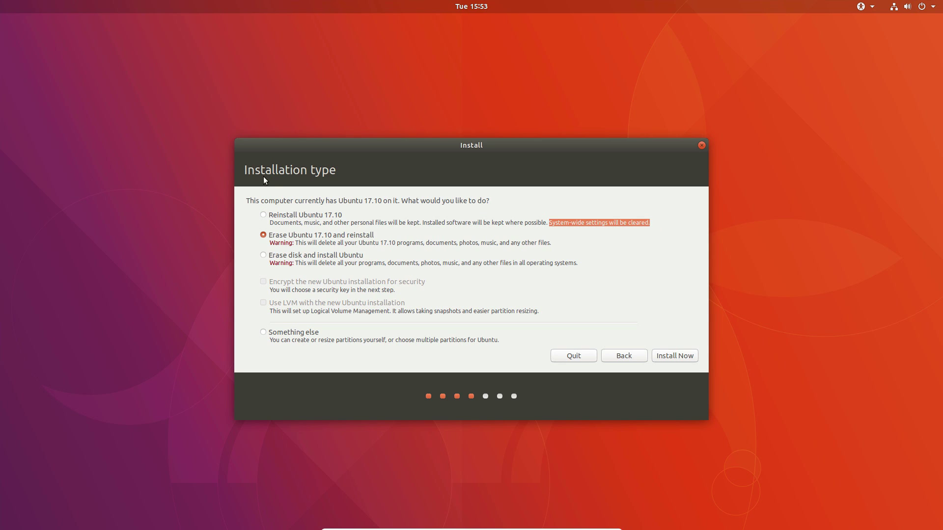
click(287, 217)
click(359, 223)
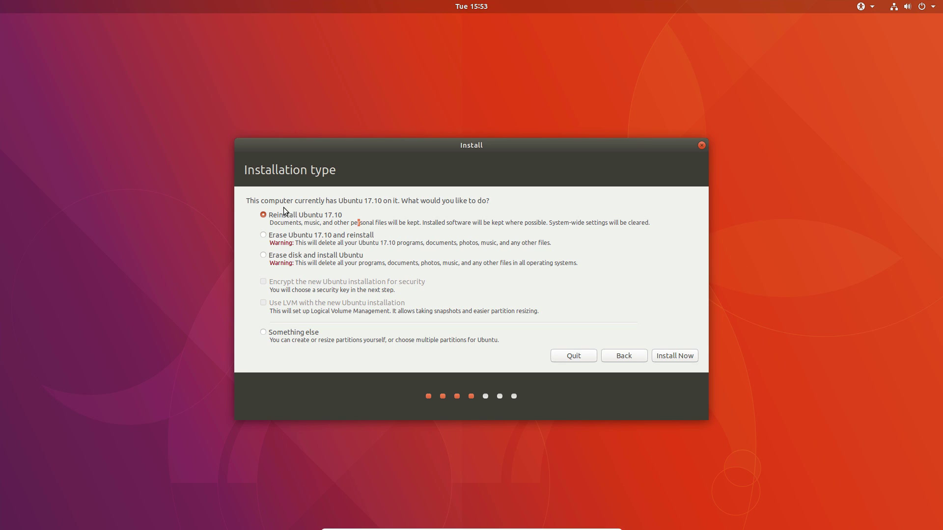
click(673, 355)
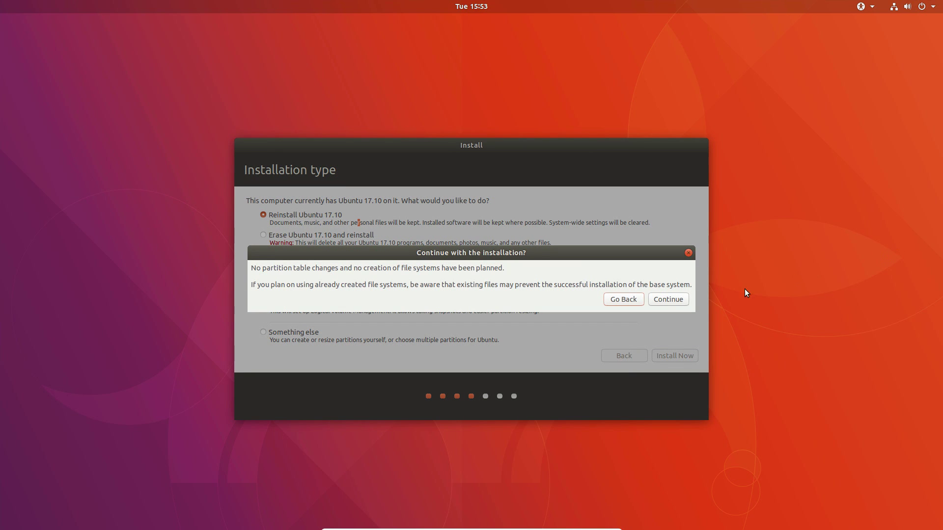
Confirm continuing the reinstall, then unlock the session with the account password.
click(657, 304)
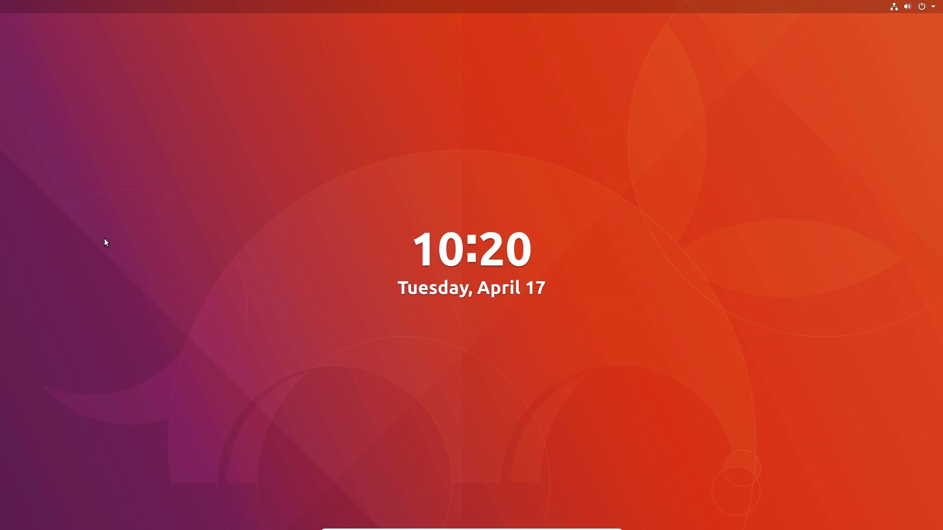
drag(539, 267, 525, 98)
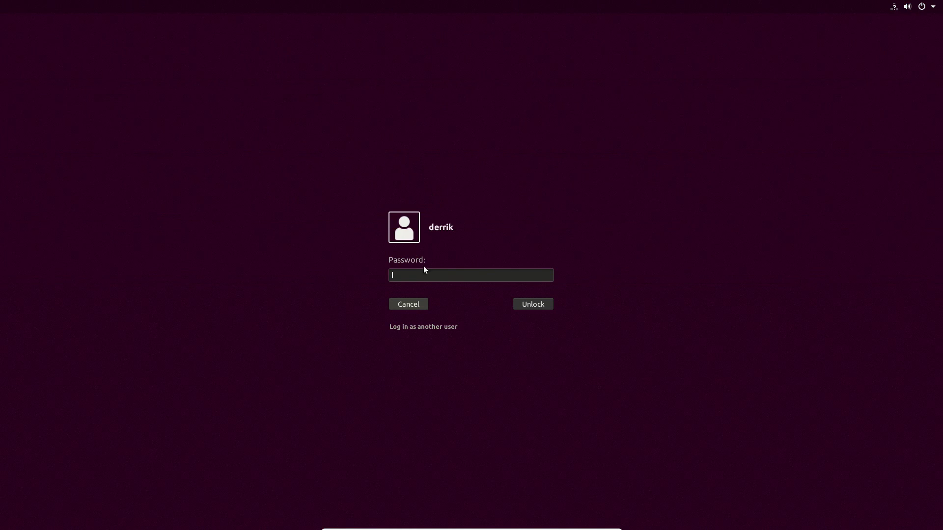
text(••••••••)
key(Return)
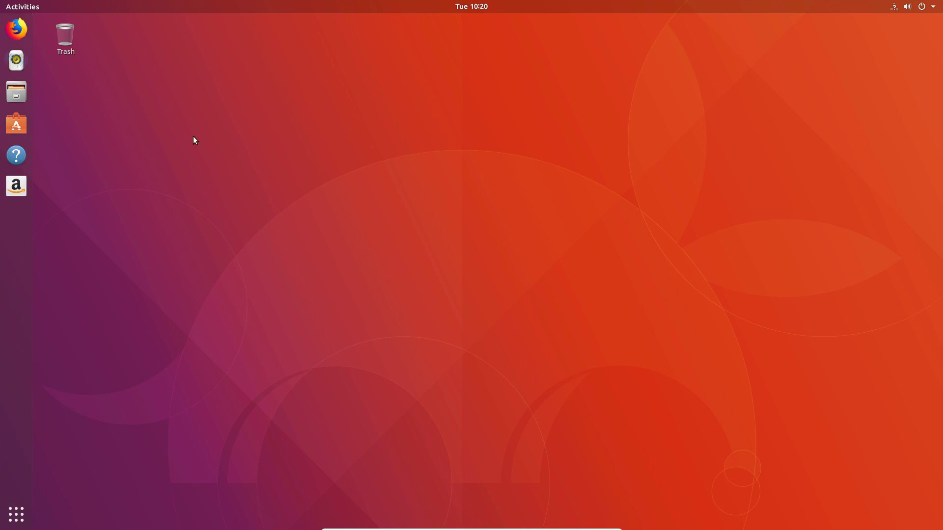
Launch Terminal from page 2 of Show Applications, reposition its window, then minimize it to the dock.
click(23, 504)
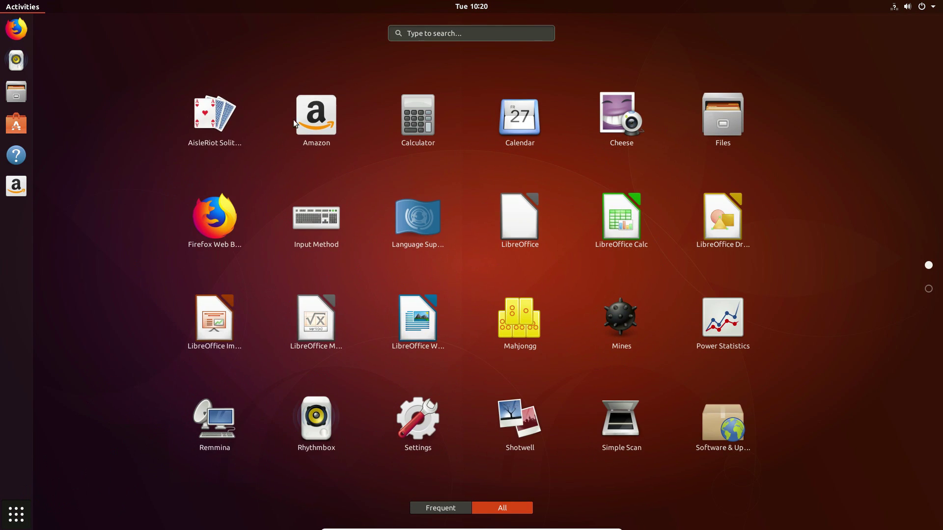
scroll(437, 156, down, 1)
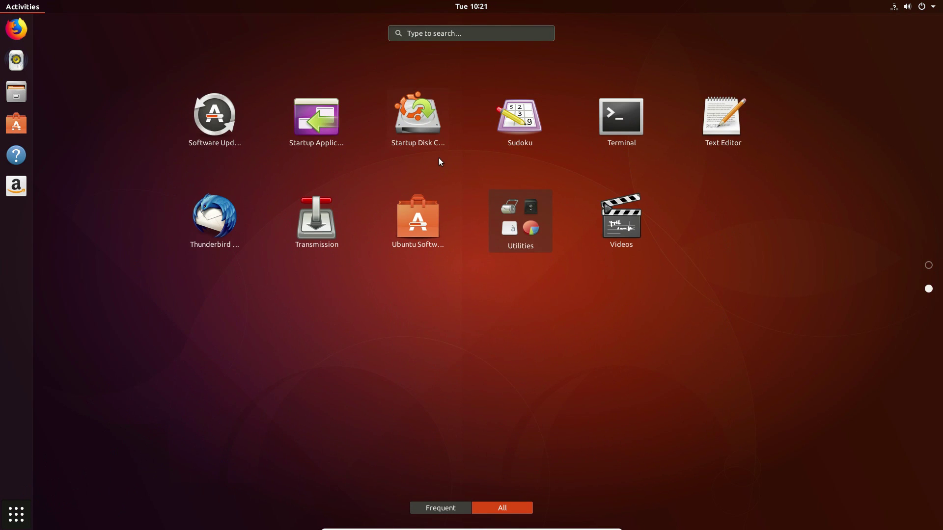
click(612, 121)
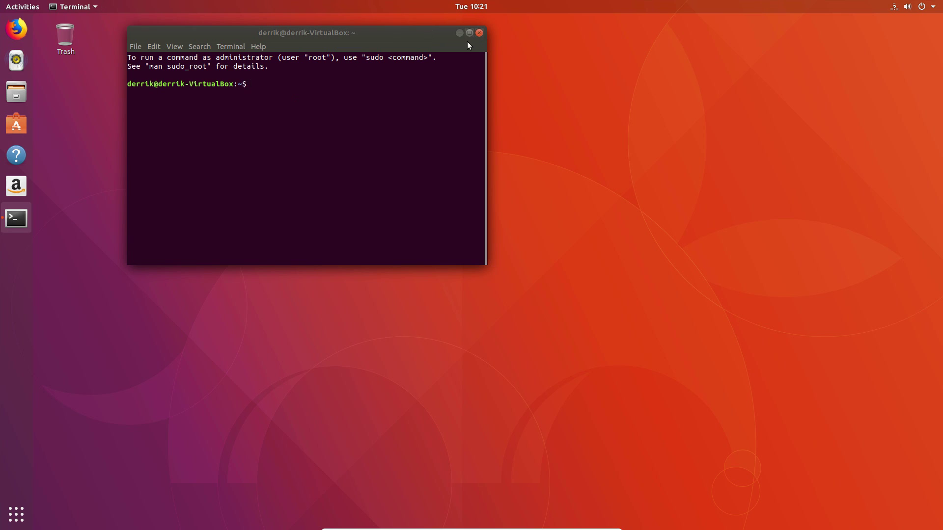
drag(273, 75, 129, 50)
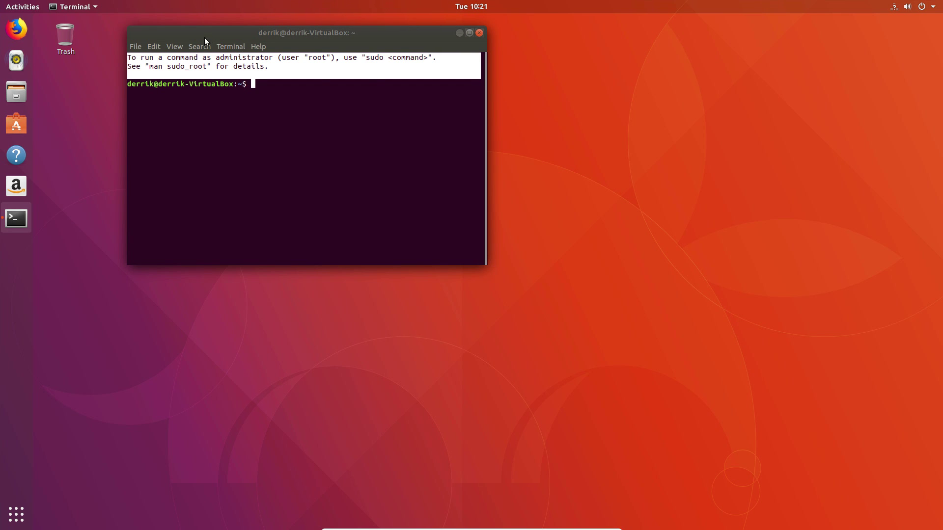
drag(203, 37, 300, 73)
click(356, 132)
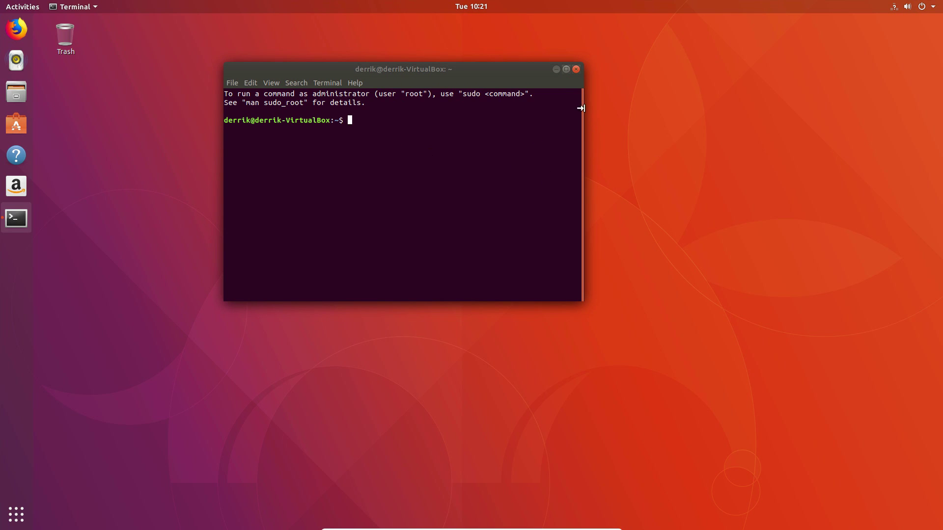
click(556, 69)
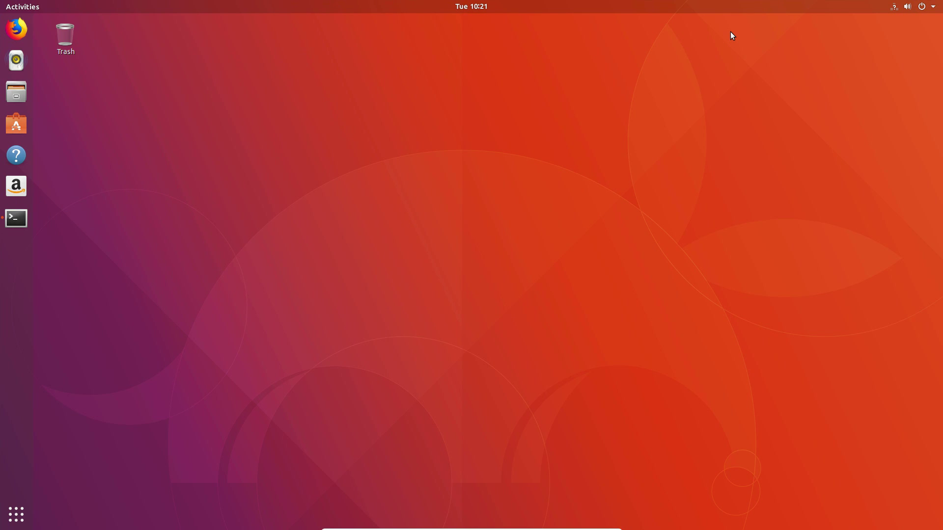